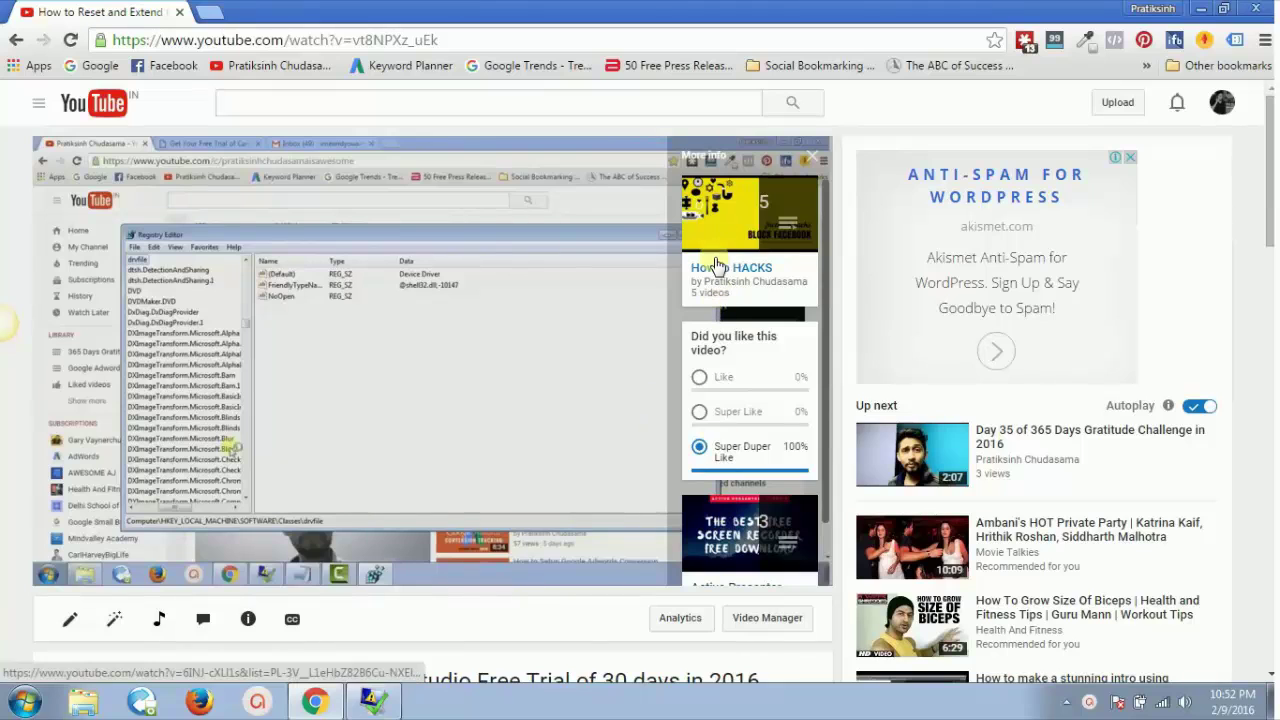
# Vote Super Like, Like, then Super Duper Like in the sample poll, then close the info-card panel.
pyautogui.click(826, 282)
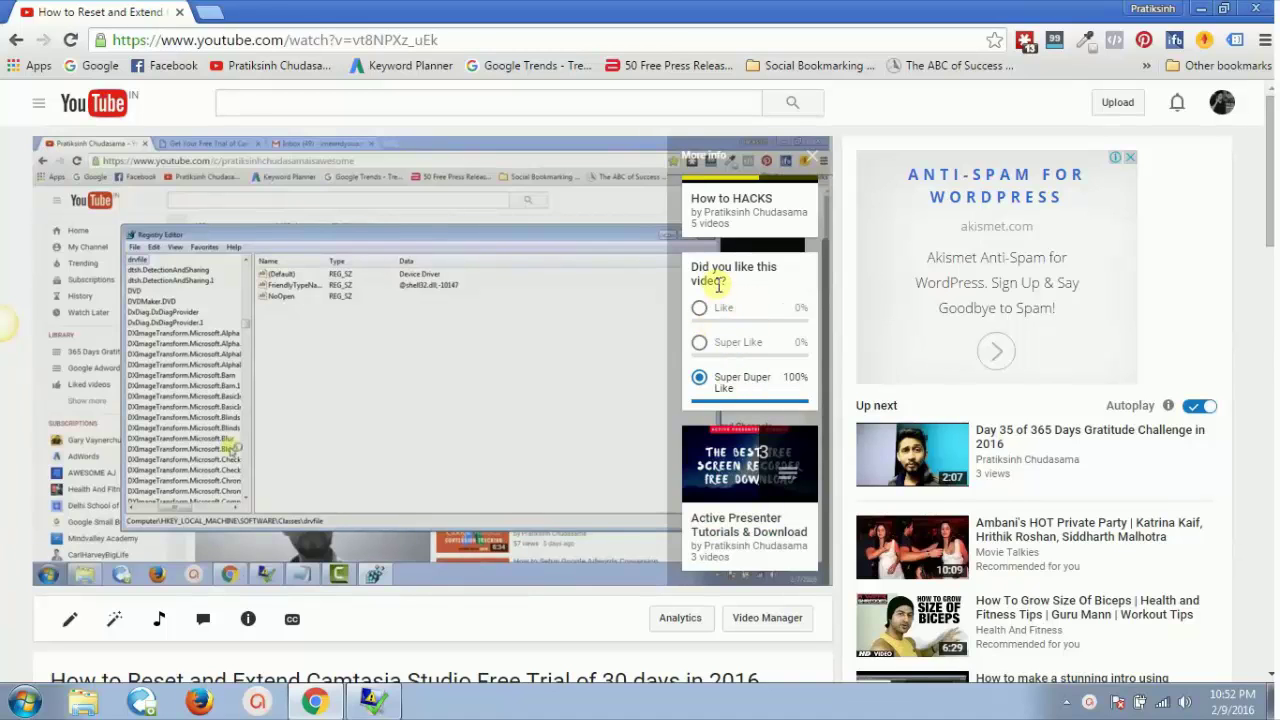
pyautogui.click(699, 342)
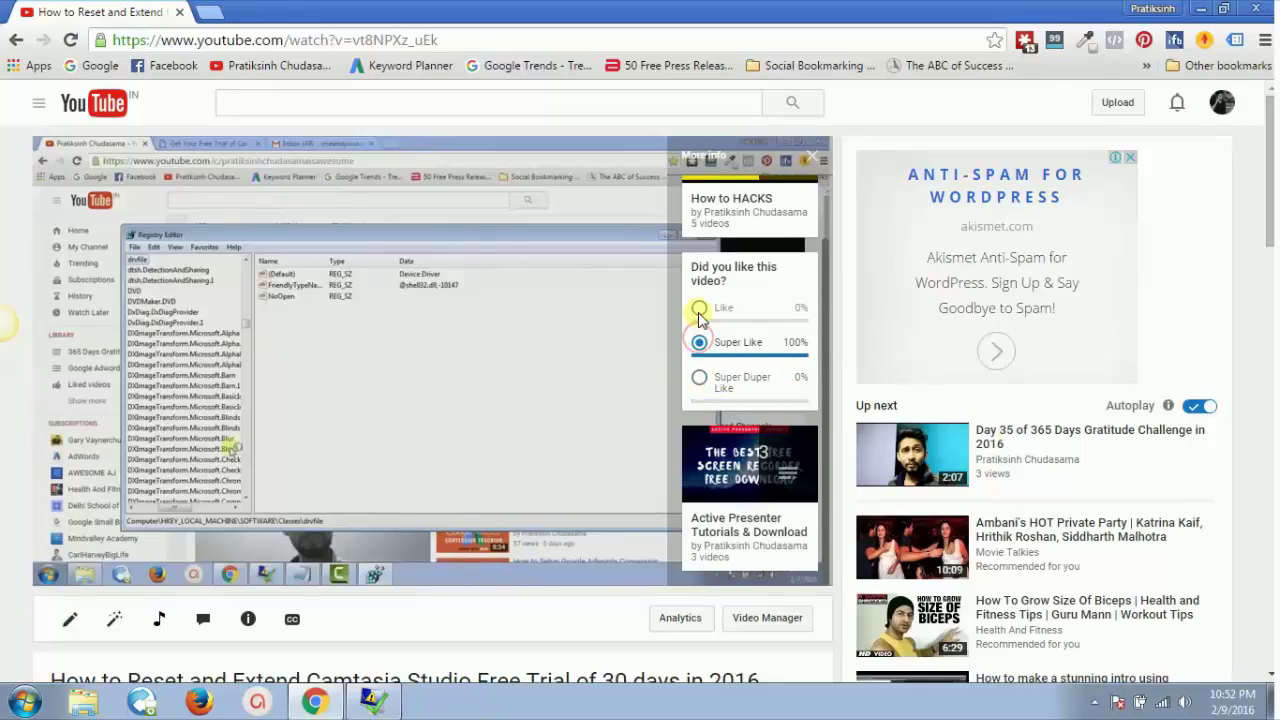
pyautogui.click(699, 308)
pyautogui.click(699, 378)
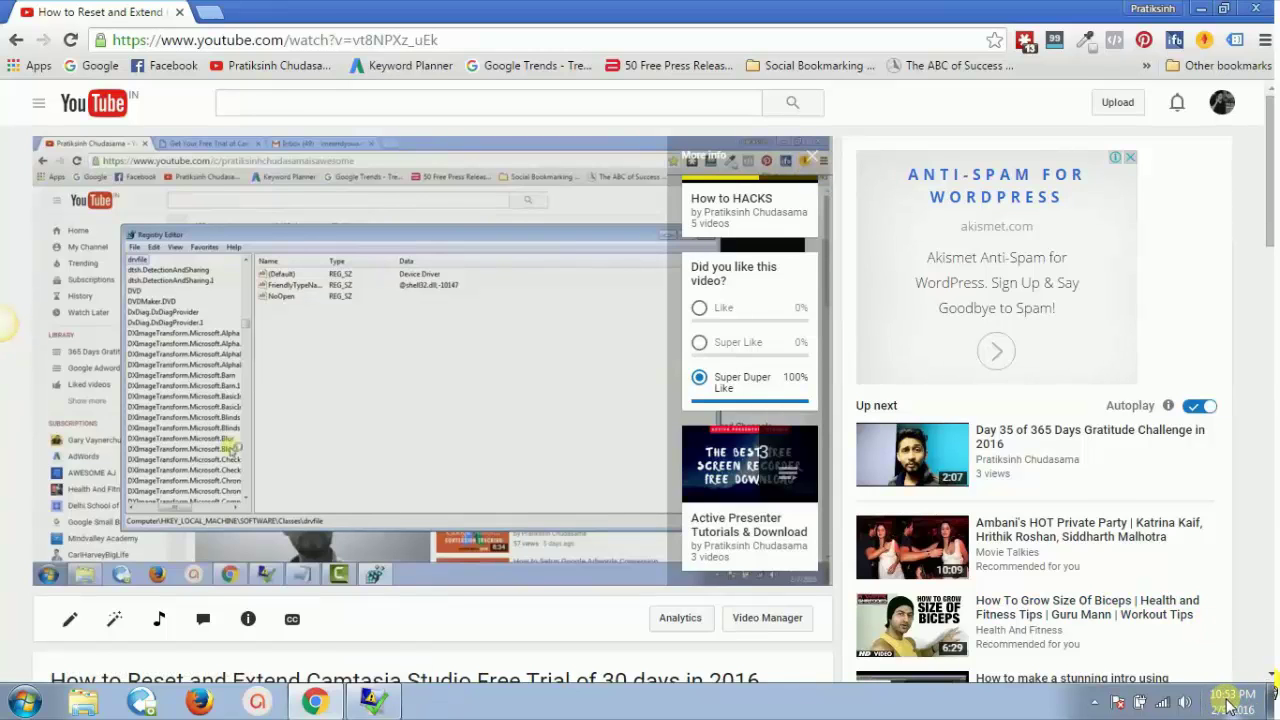
pyautogui.click(815, 161)
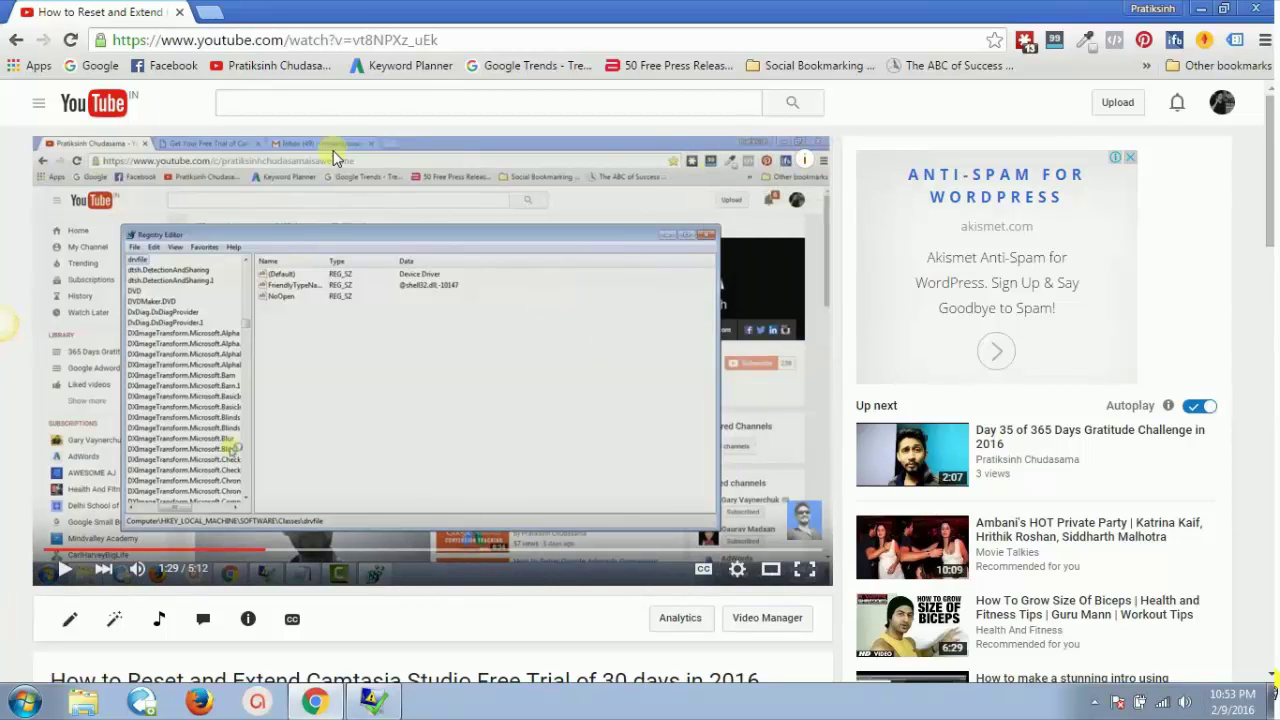
# Open the Custom URL tutorial from the channel's Popular uploads, pause its ad, and open its Cards editor.
pyautogui.click(285, 68)
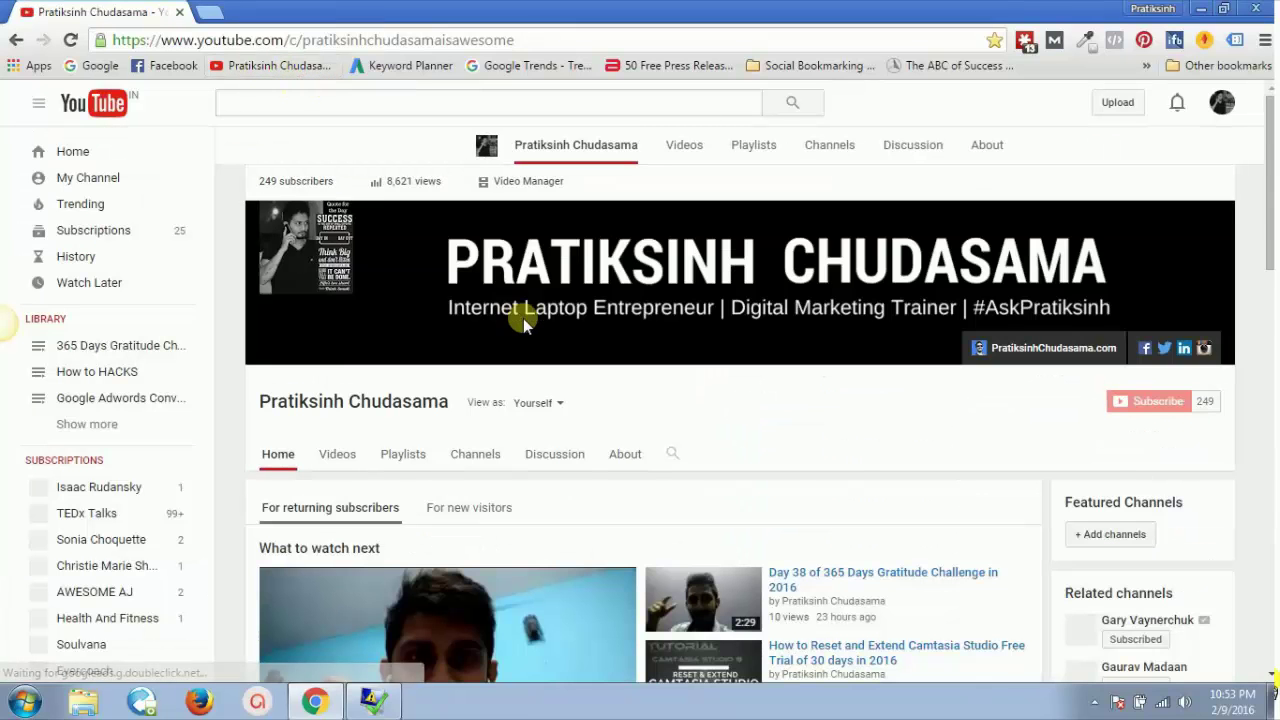
pyautogui.scroll(-2, 523, 320)
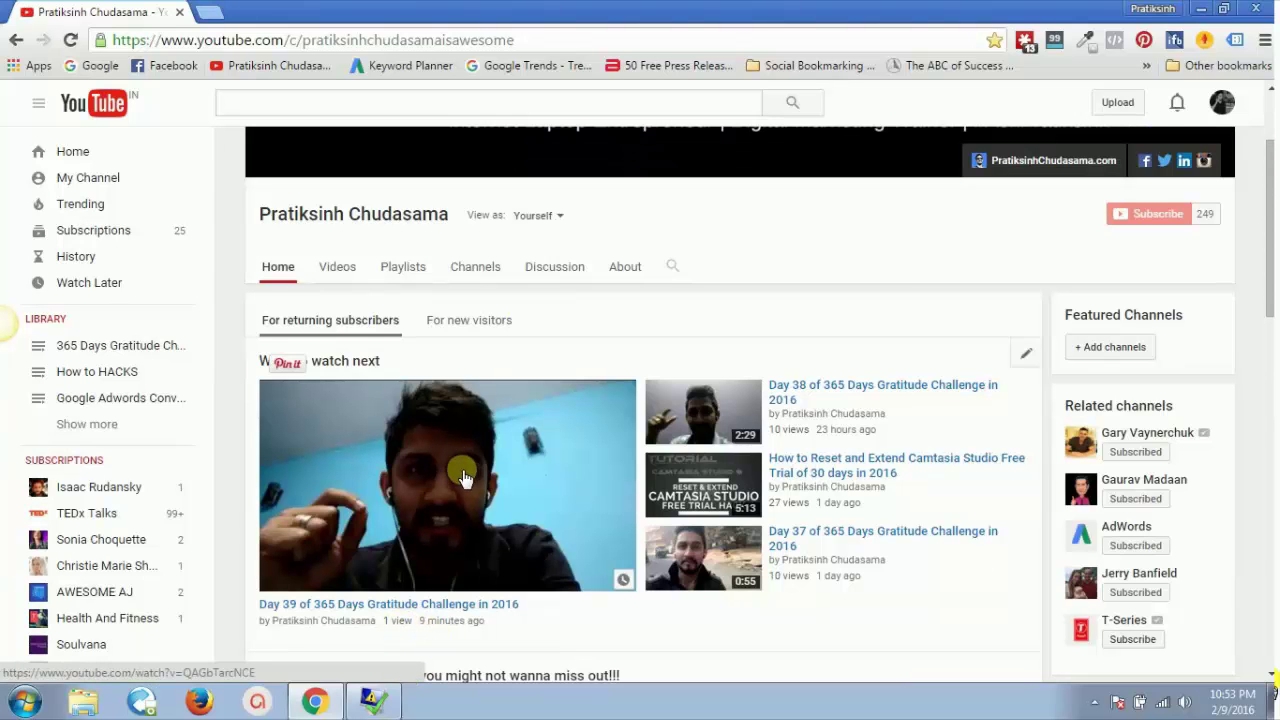
pyautogui.scroll(-7, 840, 546)
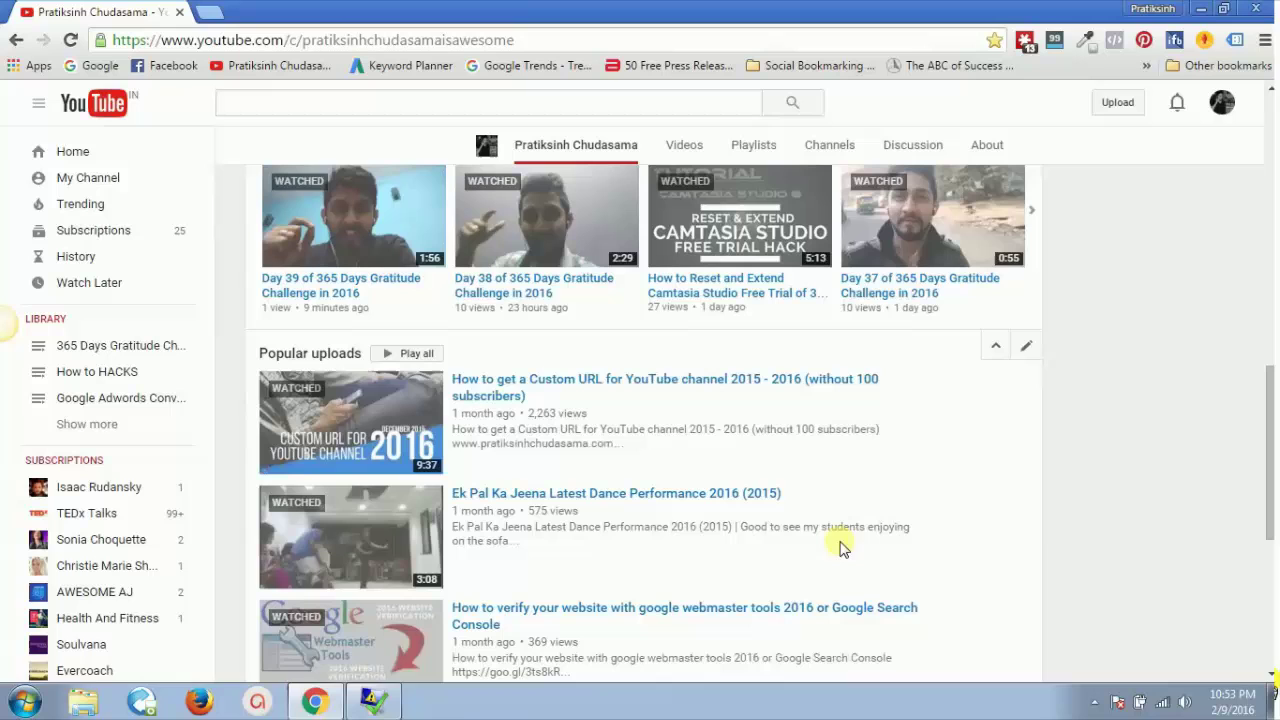
pyautogui.click(400, 395)
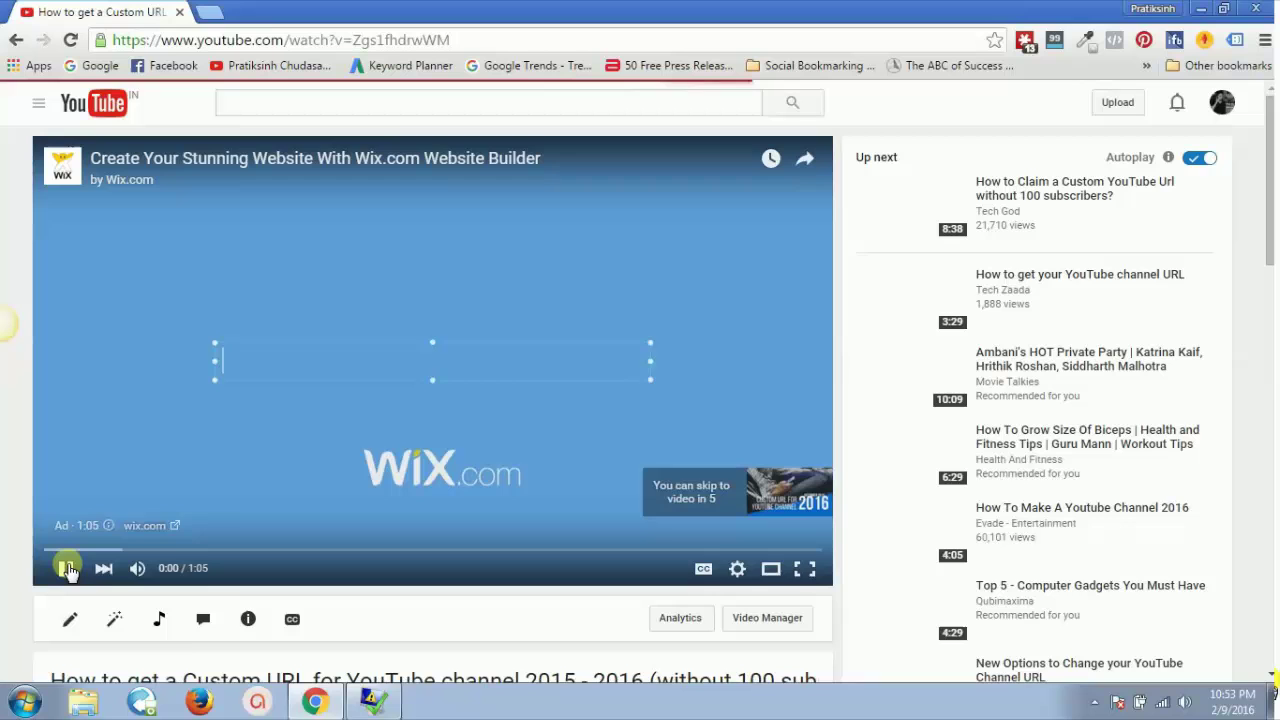
pyautogui.click(64, 566)
pyautogui.scroll(-3, 378, 511)
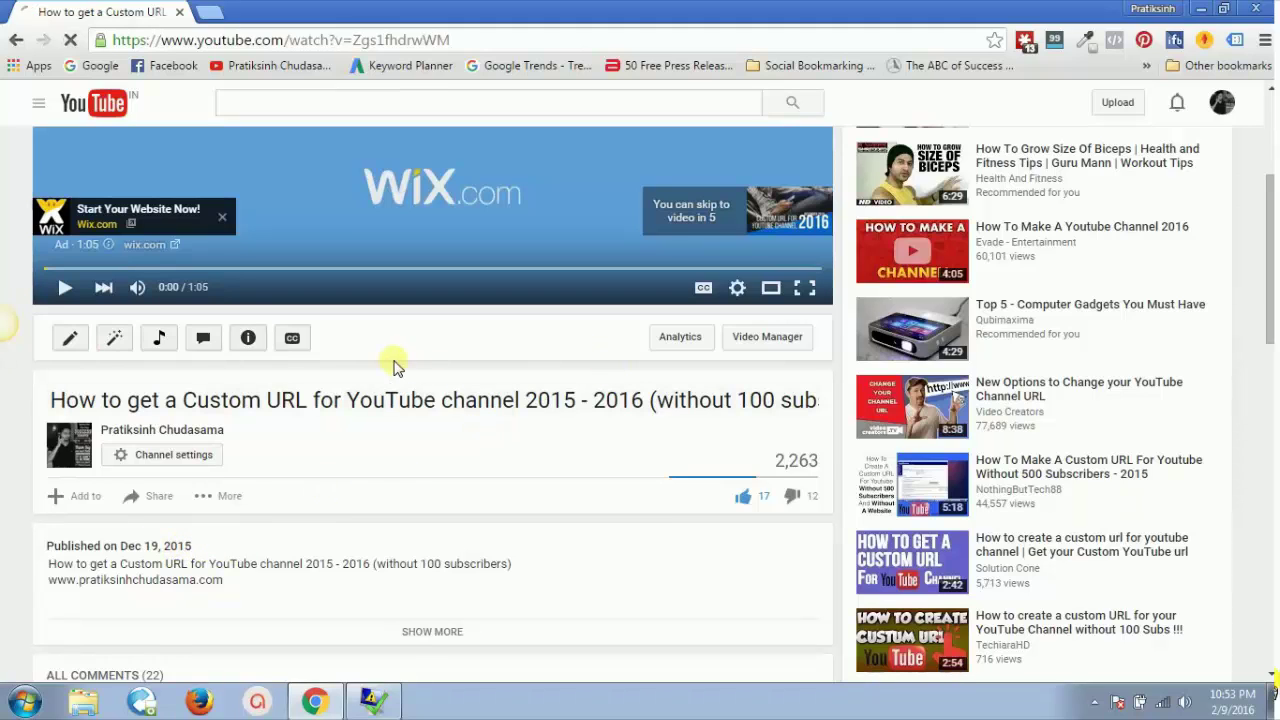
pyautogui.click(248, 338)
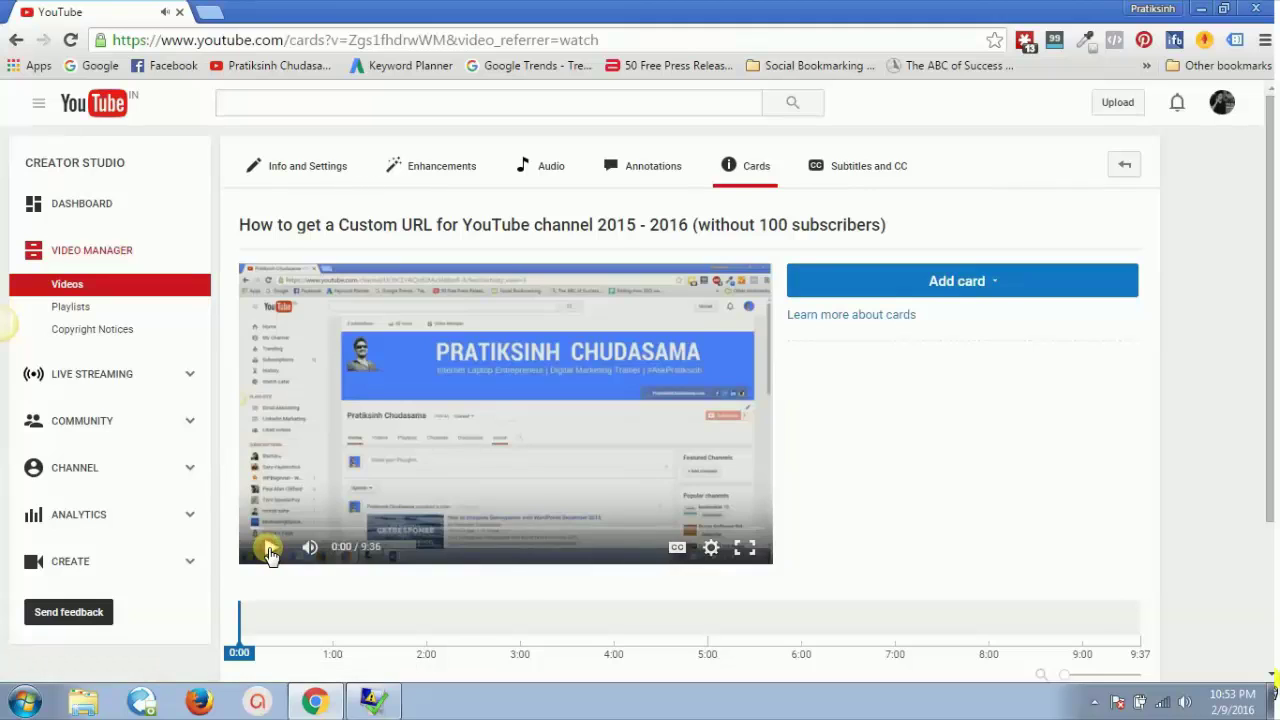
# Add a new Poll card from the Add card list.
pyautogui.click(932, 285)
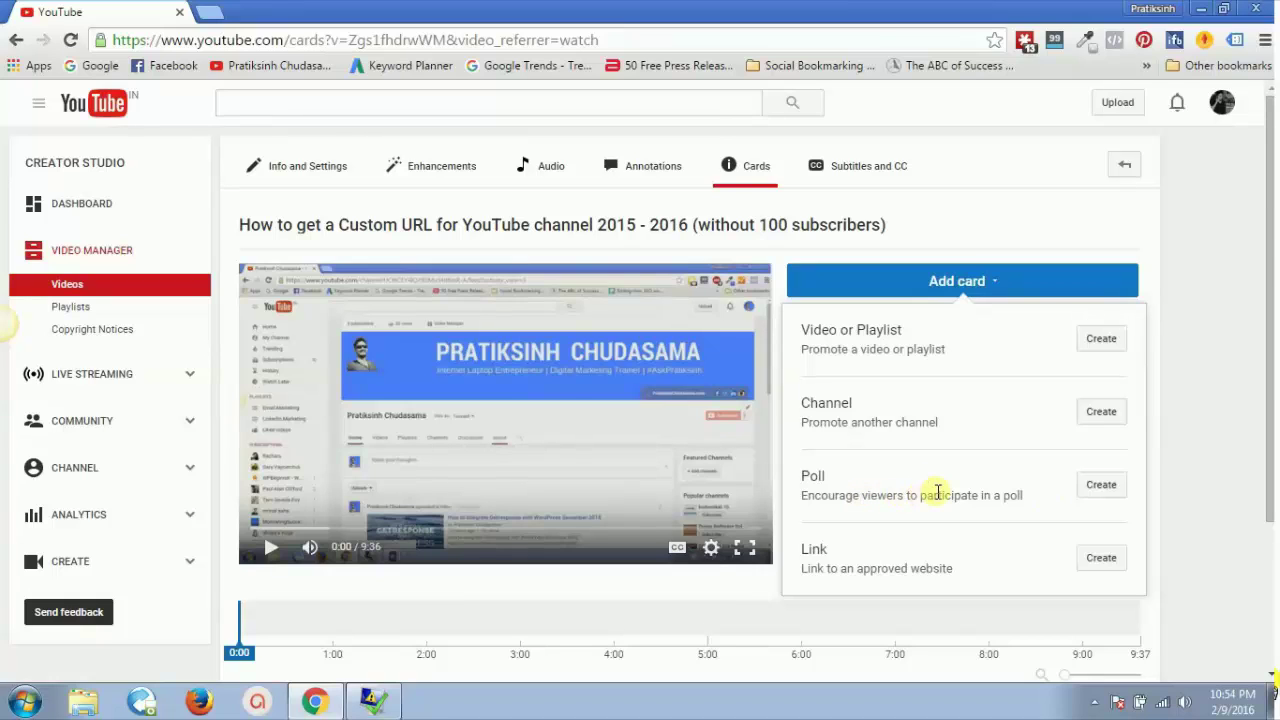
pyautogui.click(1099, 487)
# Enter the poll question 'Was this video helpful?' with choices Yes and No, removing an extra third choice.
pyautogui.click(617, 317)
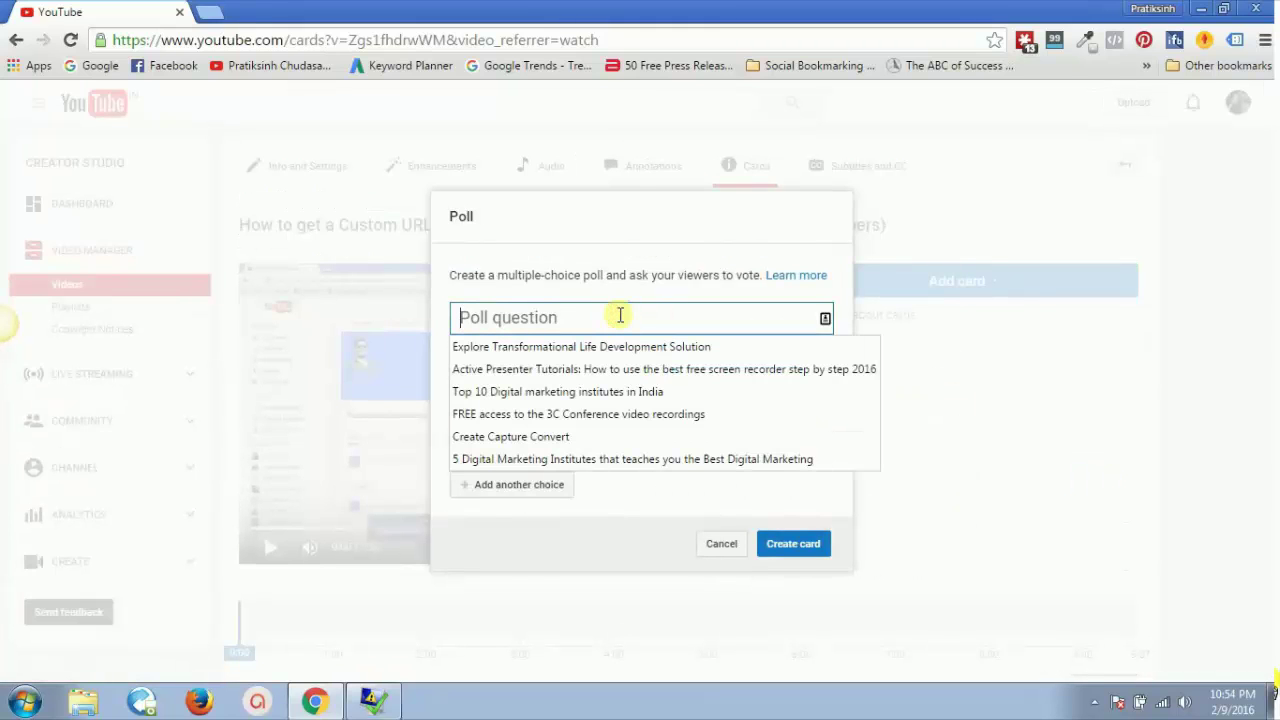
pyautogui.write('W')
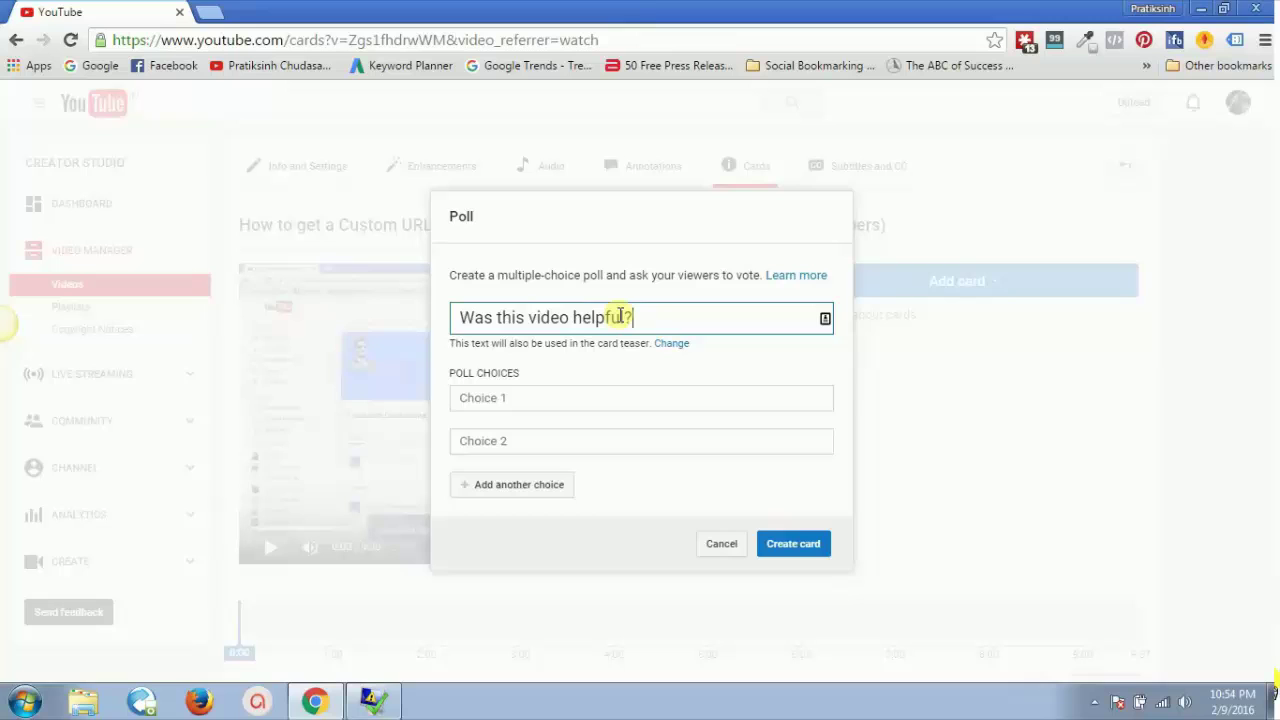
pyautogui.click(543, 390)
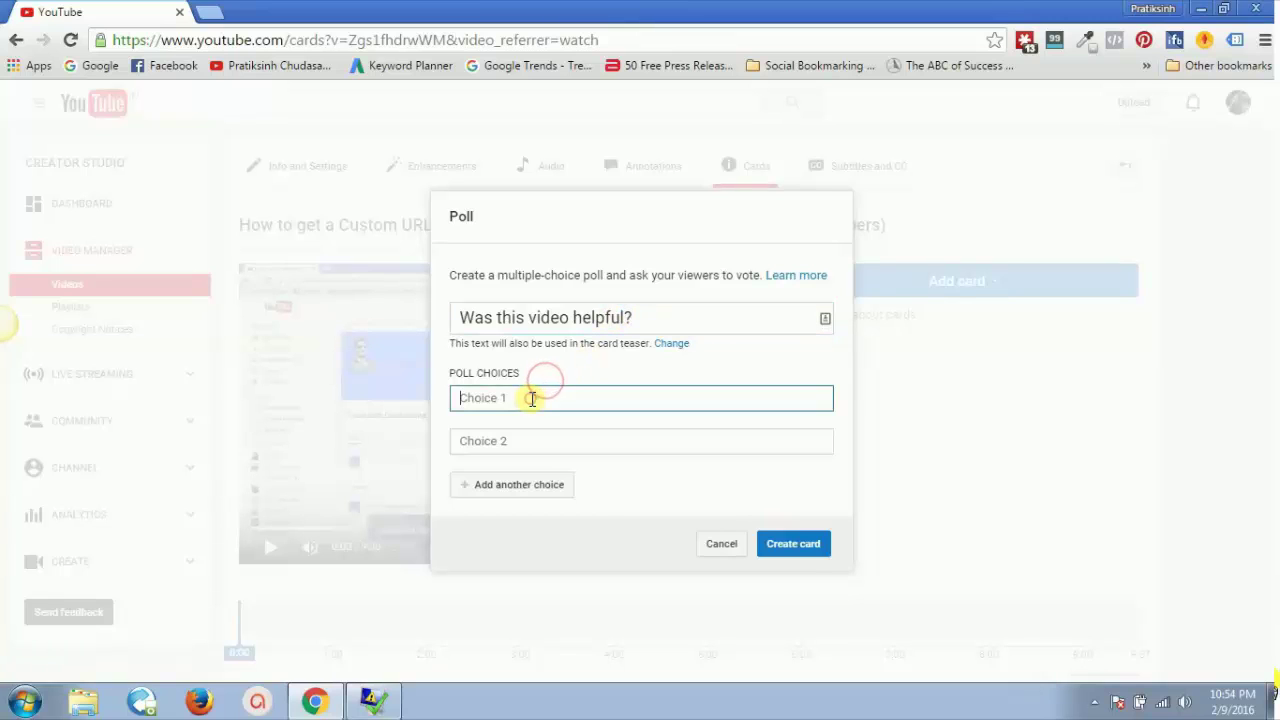
pyautogui.write('Yes')
pyautogui.press('Tab')
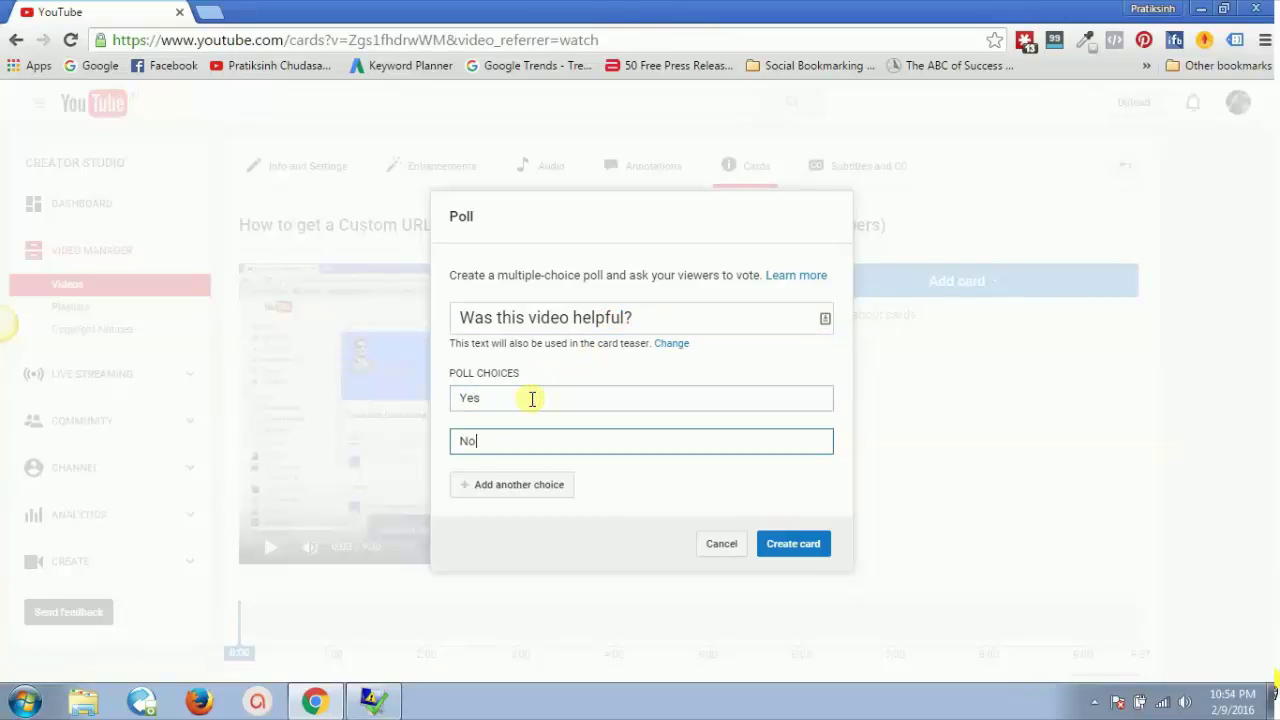
pyautogui.click(514, 492)
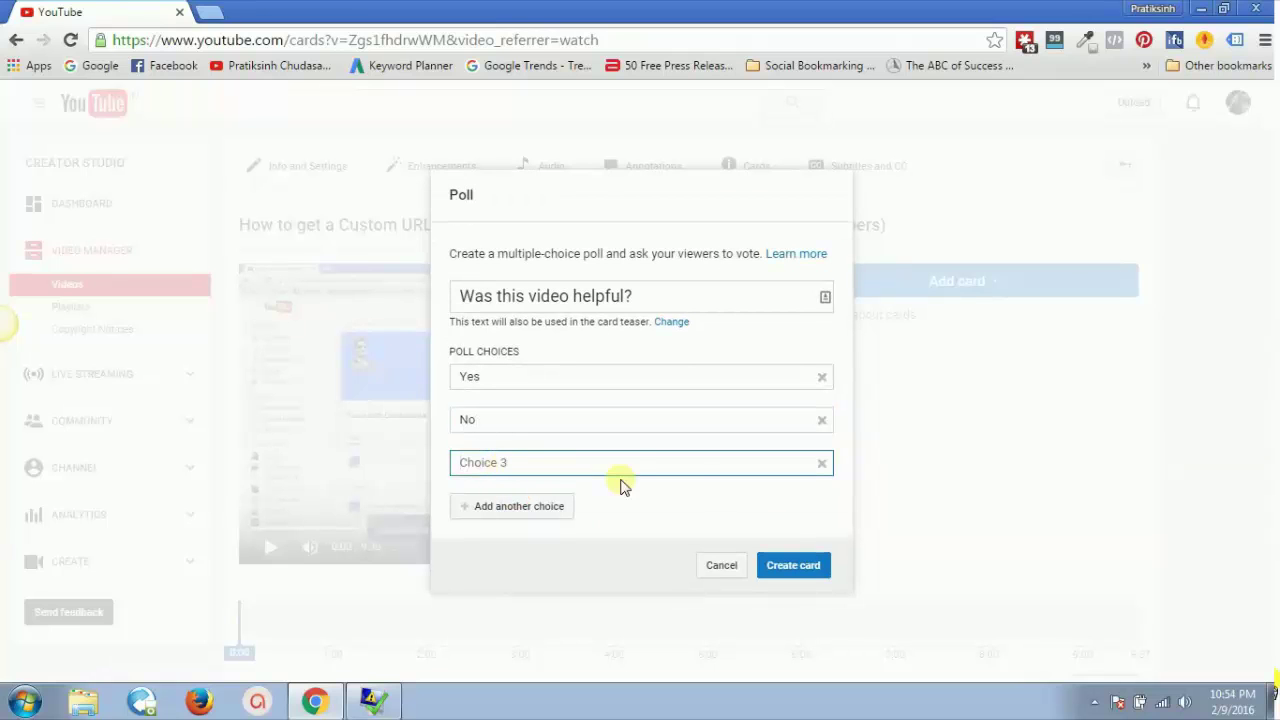
pyautogui.click(821, 466)
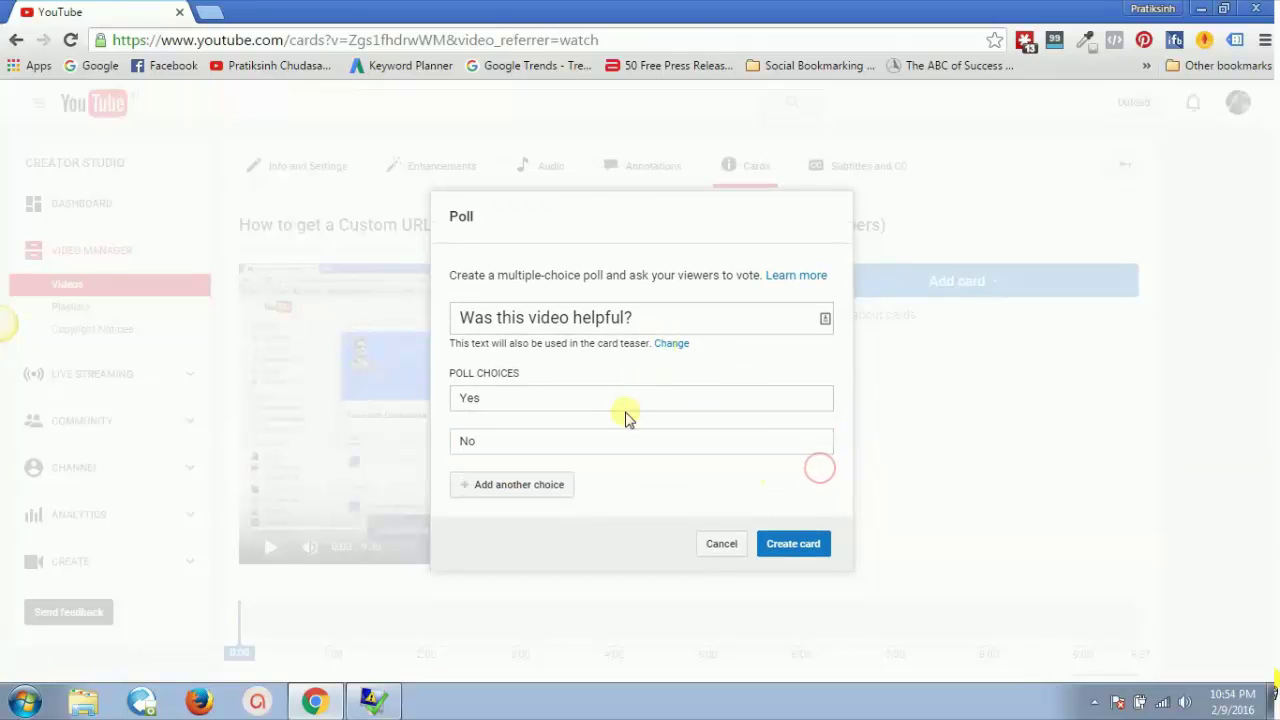
# Save the poll card and drag its timeline marker so it appears at 8:45.
pyautogui.click(808, 543)
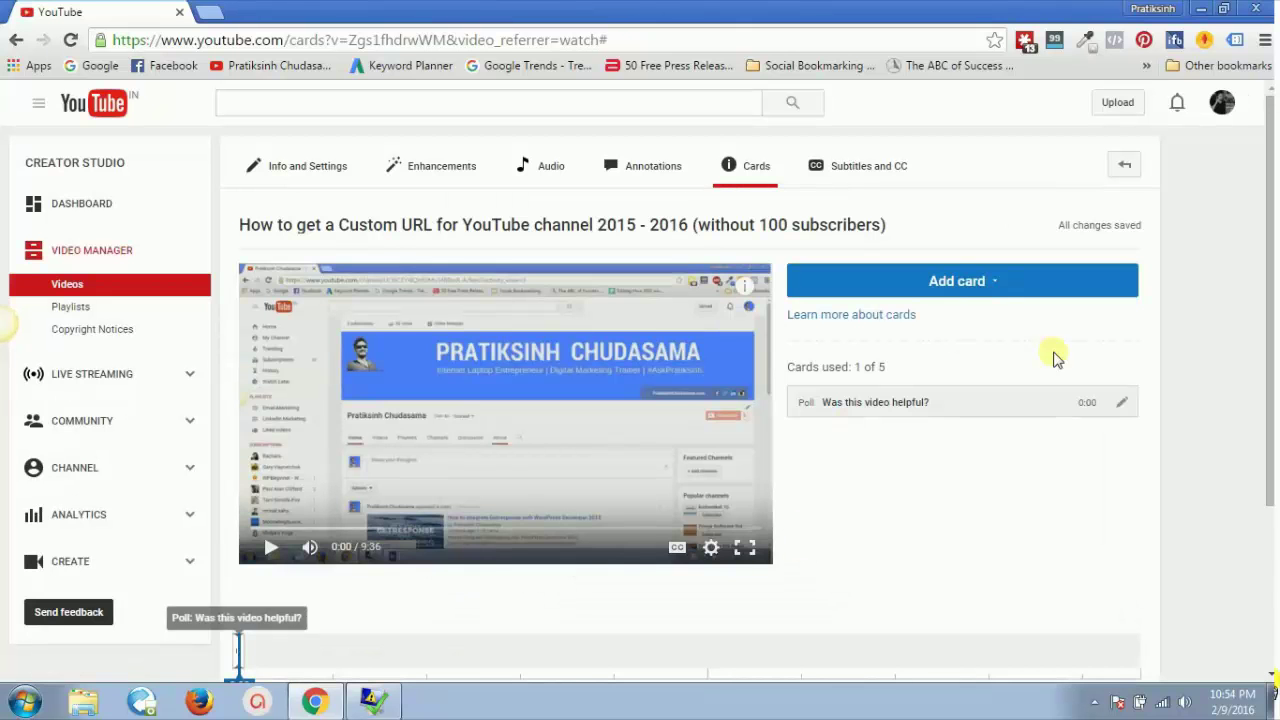
pyautogui.scroll(-2, 1274, 265)
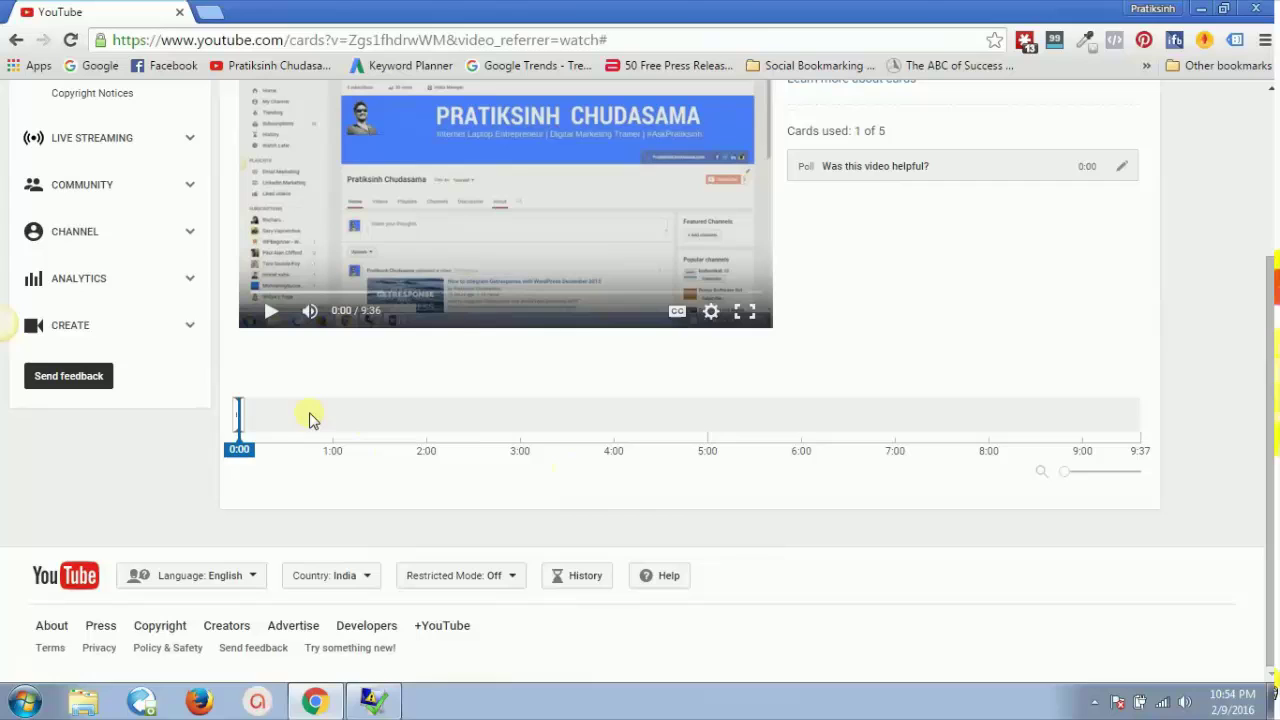
pyautogui.moveTo(239, 413); pyautogui.dragTo(309, 414)
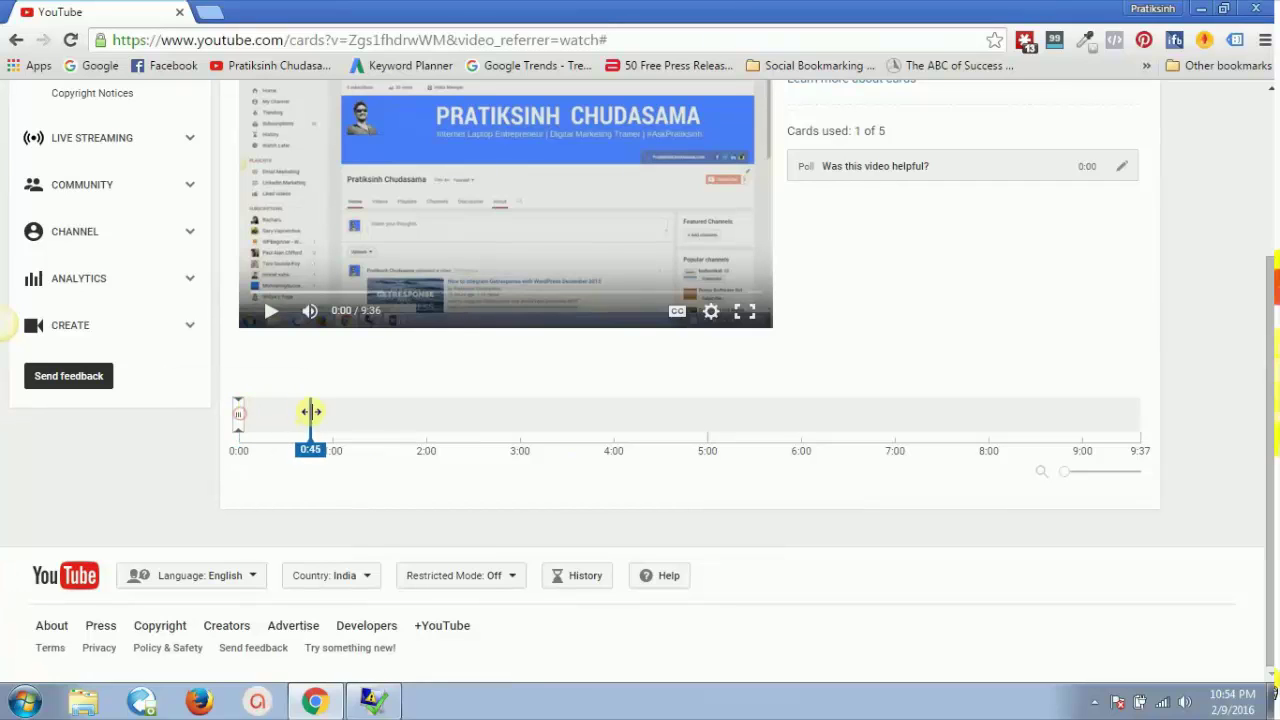
pyautogui.moveTo(445, 428); pyautogui.dragTo(988, 411)
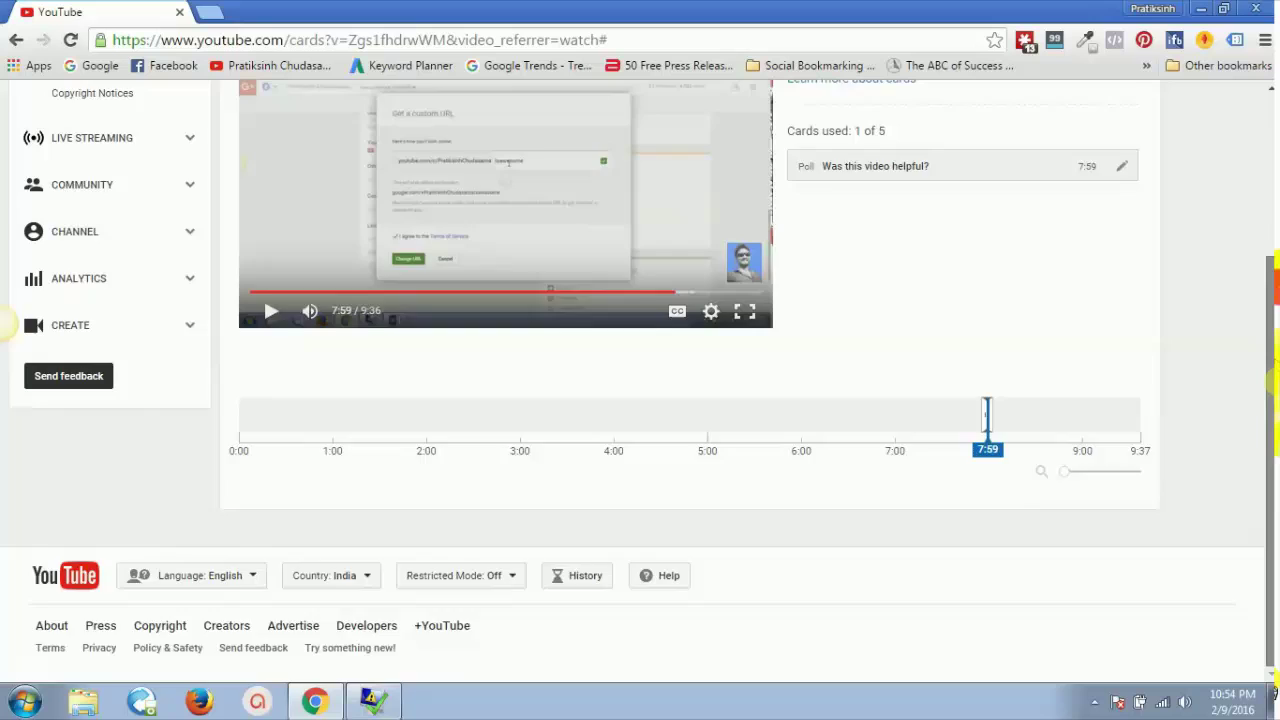
pyautogui.scroll(2, 1150, 385)
pyautogui.scroll(1, 1270, 330)
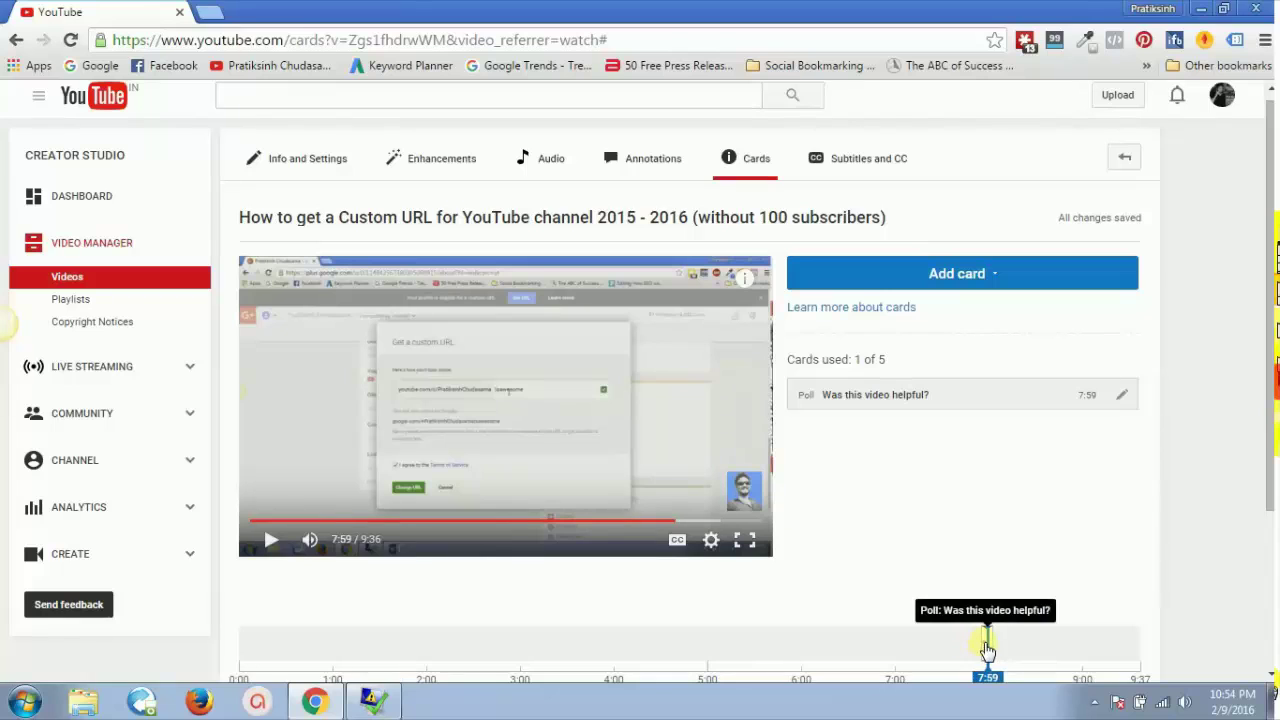
pyautogui.moveTo(986, 645)
pyautogui.mouseDown()
pyautogui.moveTo(1080, 655)
pyautogui.moveTo(1059, 655)
pyautogui.mouseUp()
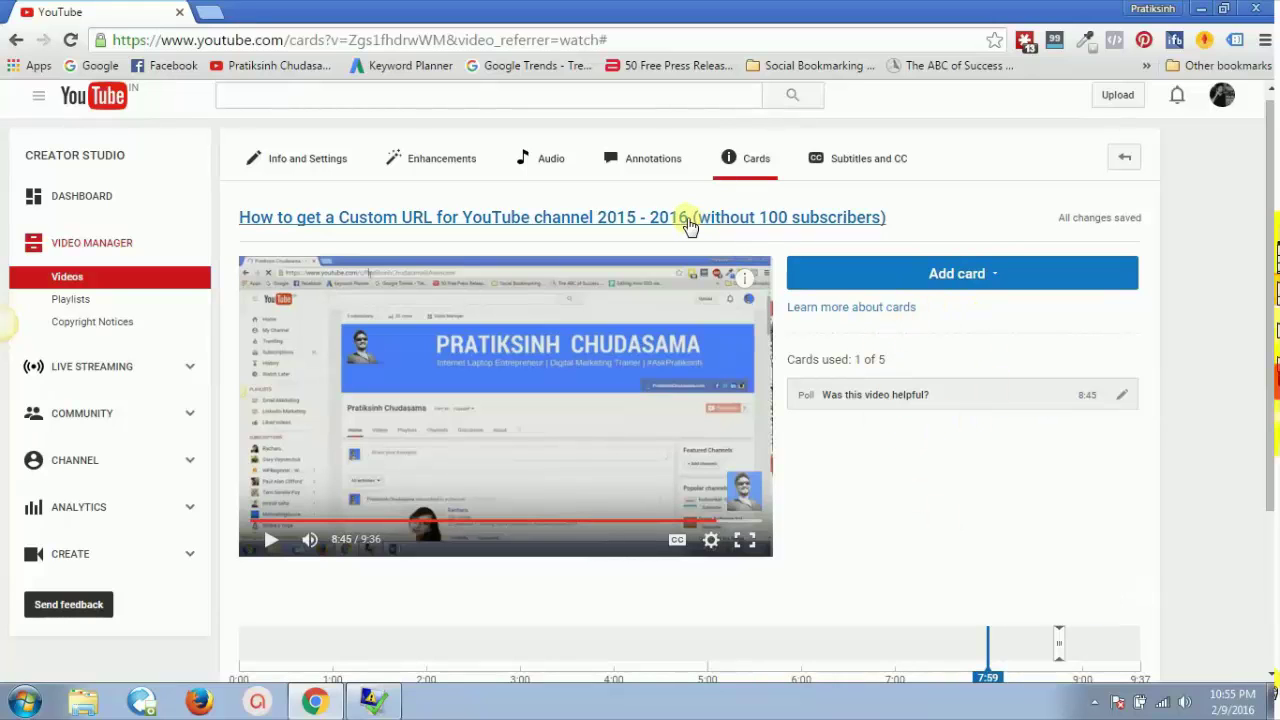
# On the muted watch page, vote Yes in the 'Was this video helpful?' poll and close it.
pyautogui.click(650, 224)
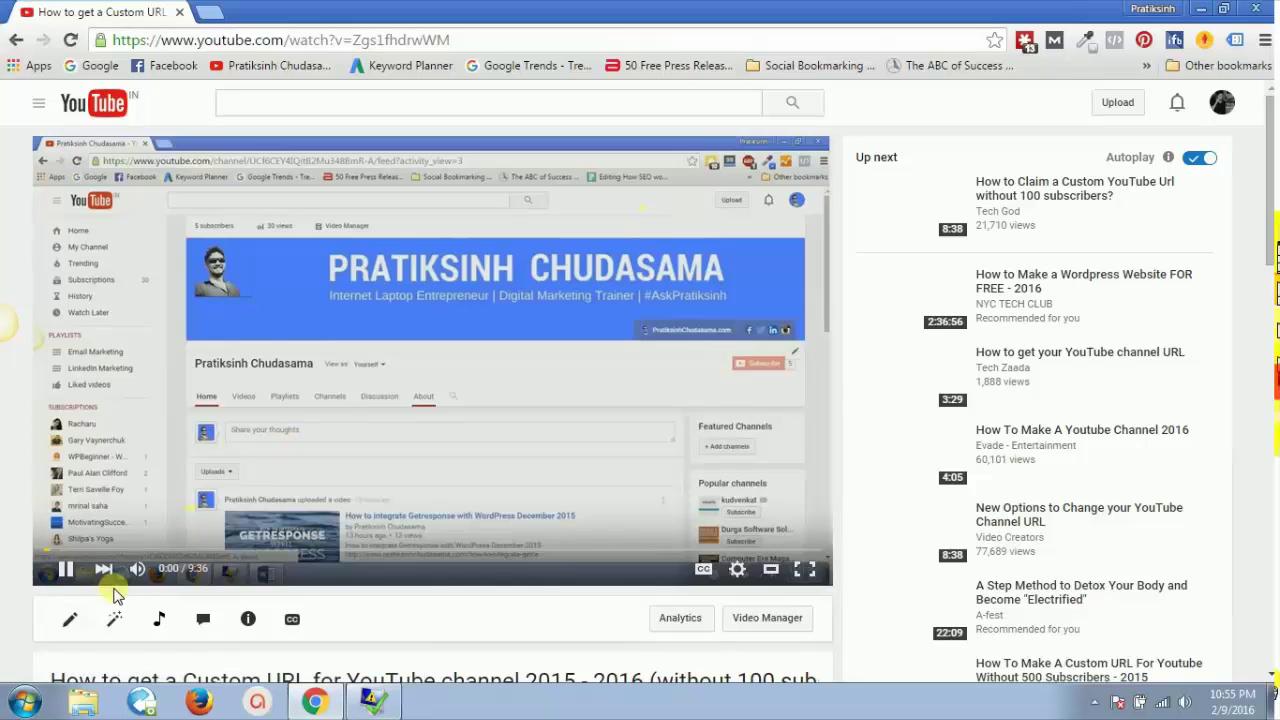
pyautogui.click(137, 574)
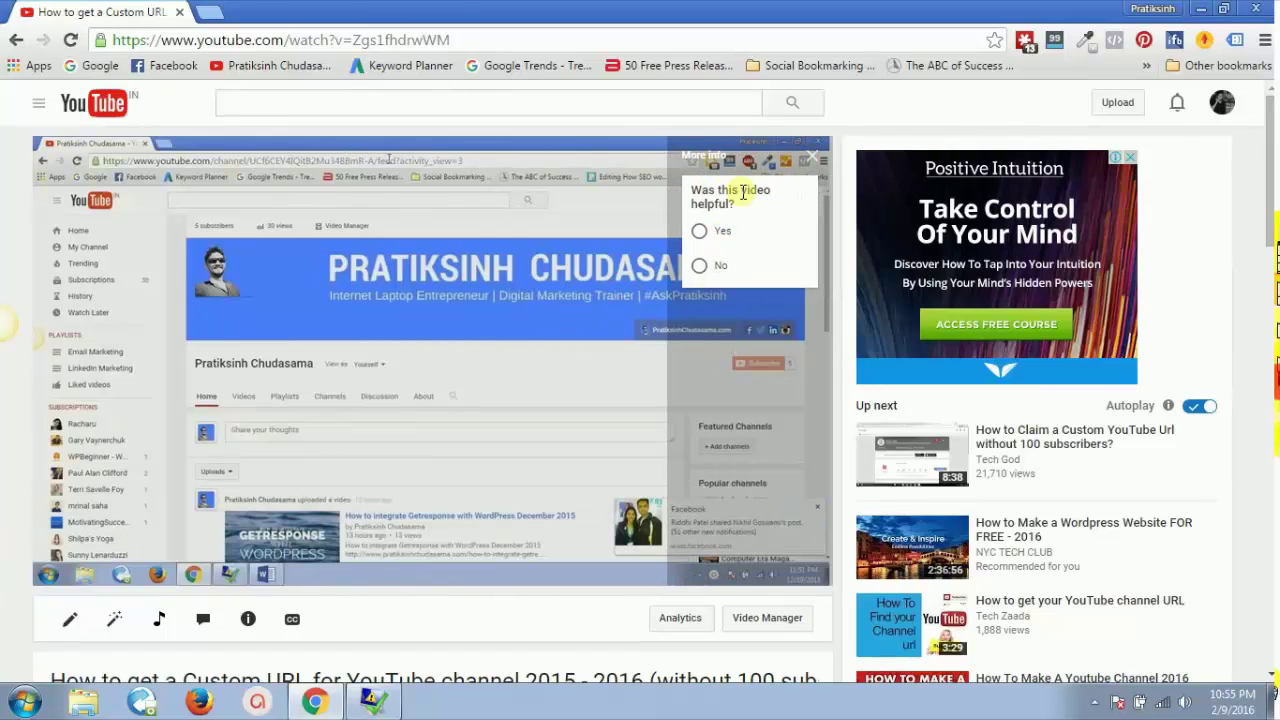
pyautogui.click(699, 231)
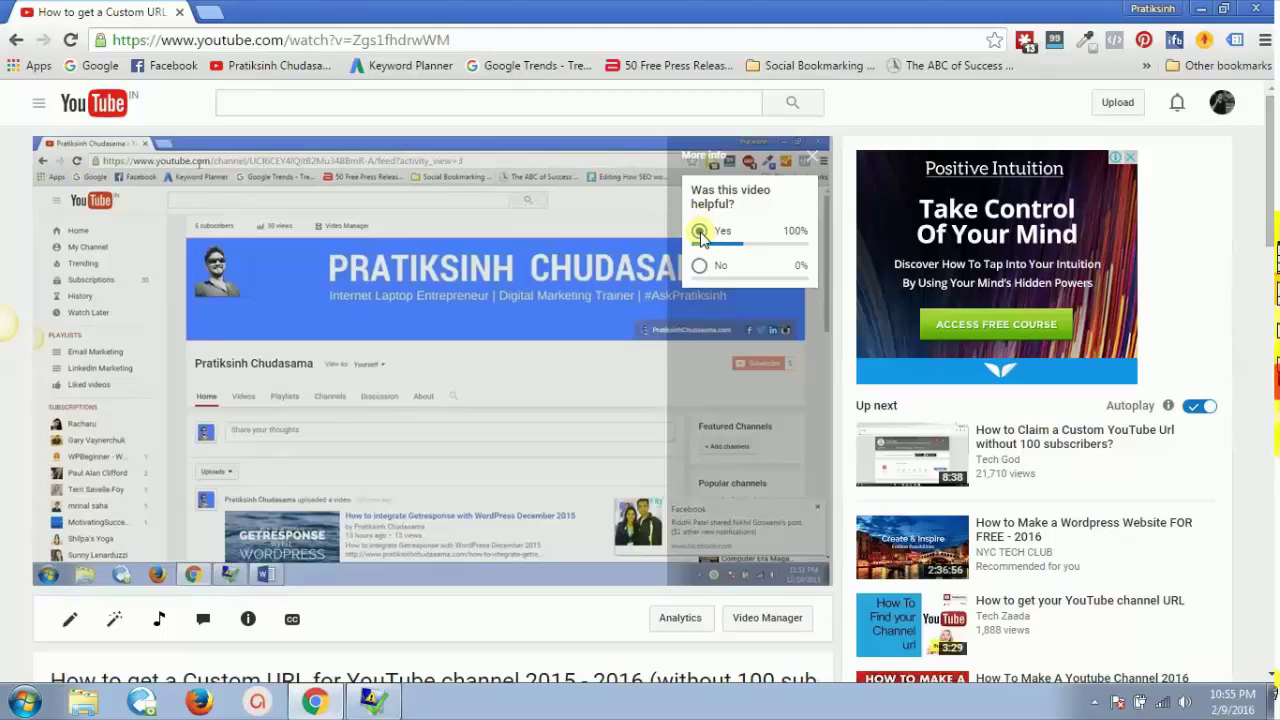
pyautogui.click(697, 265)
pyautogui.click(699, 233)
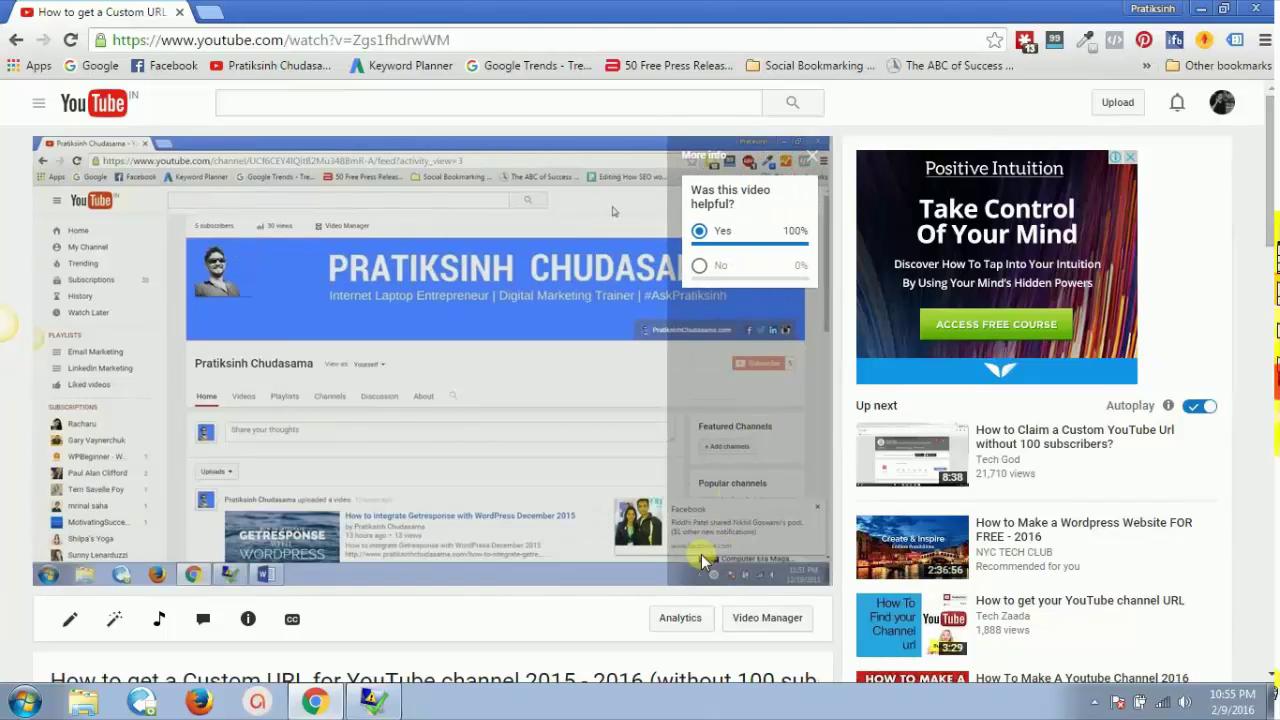
pyautogui.click(810, 165)
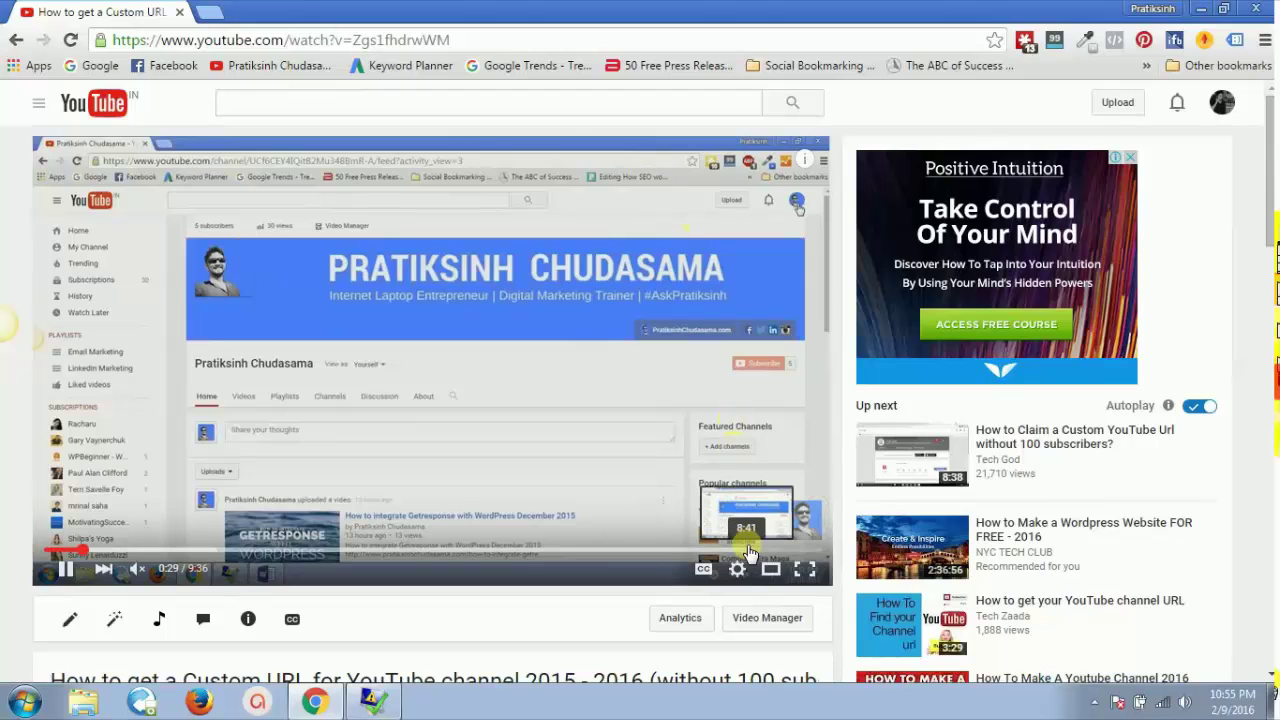
# Seek the video to 7:57 and return to its Cards editor.
pyautogui.click(736, 556)
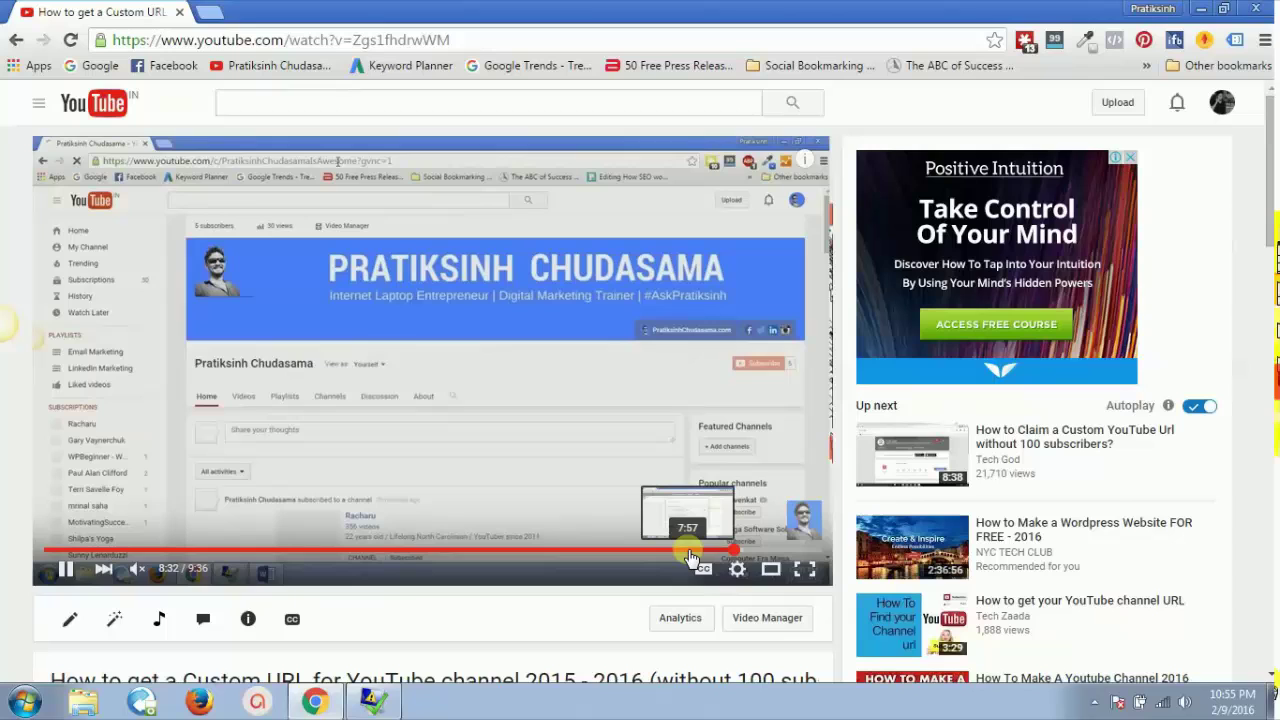
pyautogui.click(690, 556)
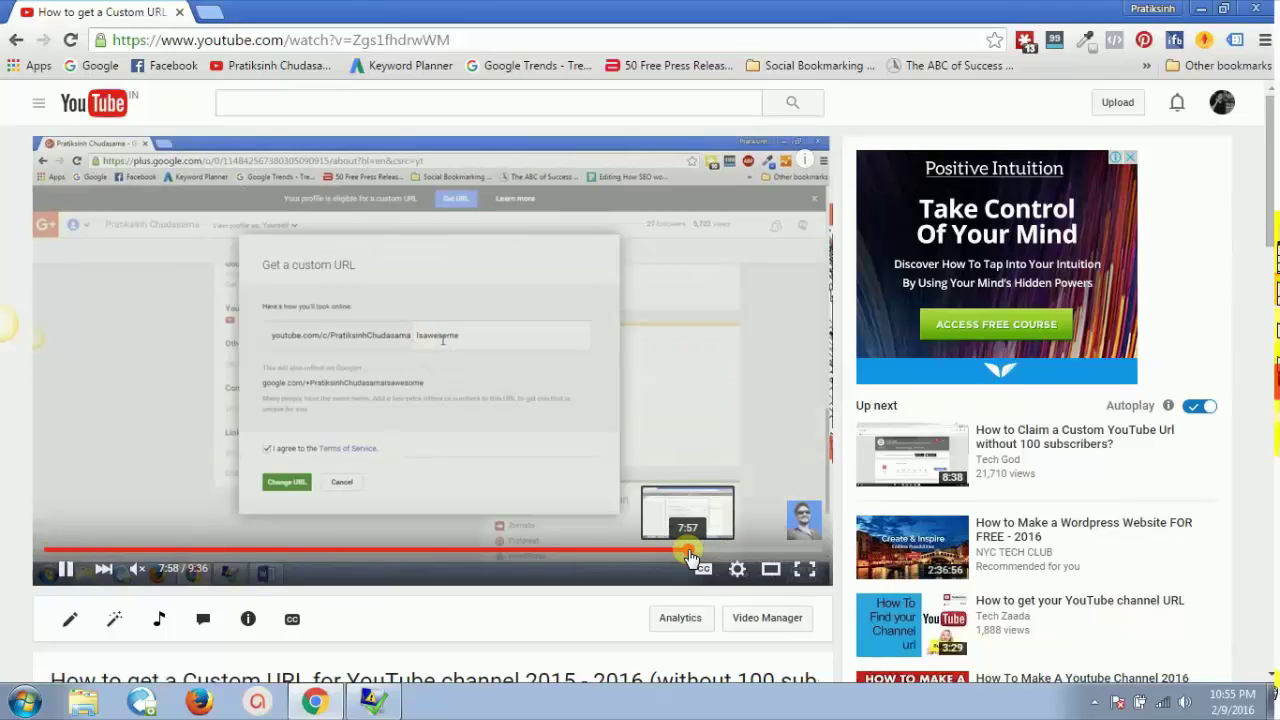
pyautogui.click(249, 621)
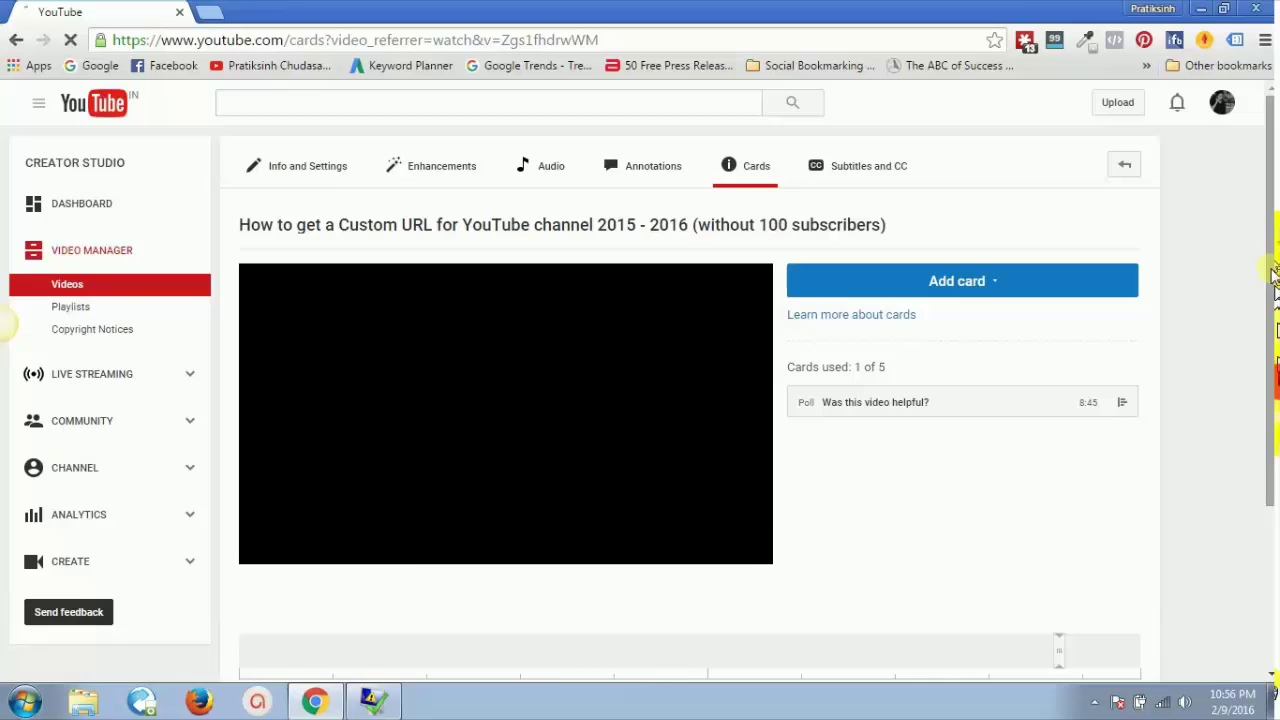
# Seek the video to 8:38, dismiss the ad, open the 'Was this video helpful?' teaser, then close it.
pyautogui.scroll(-3, 1275, 275)
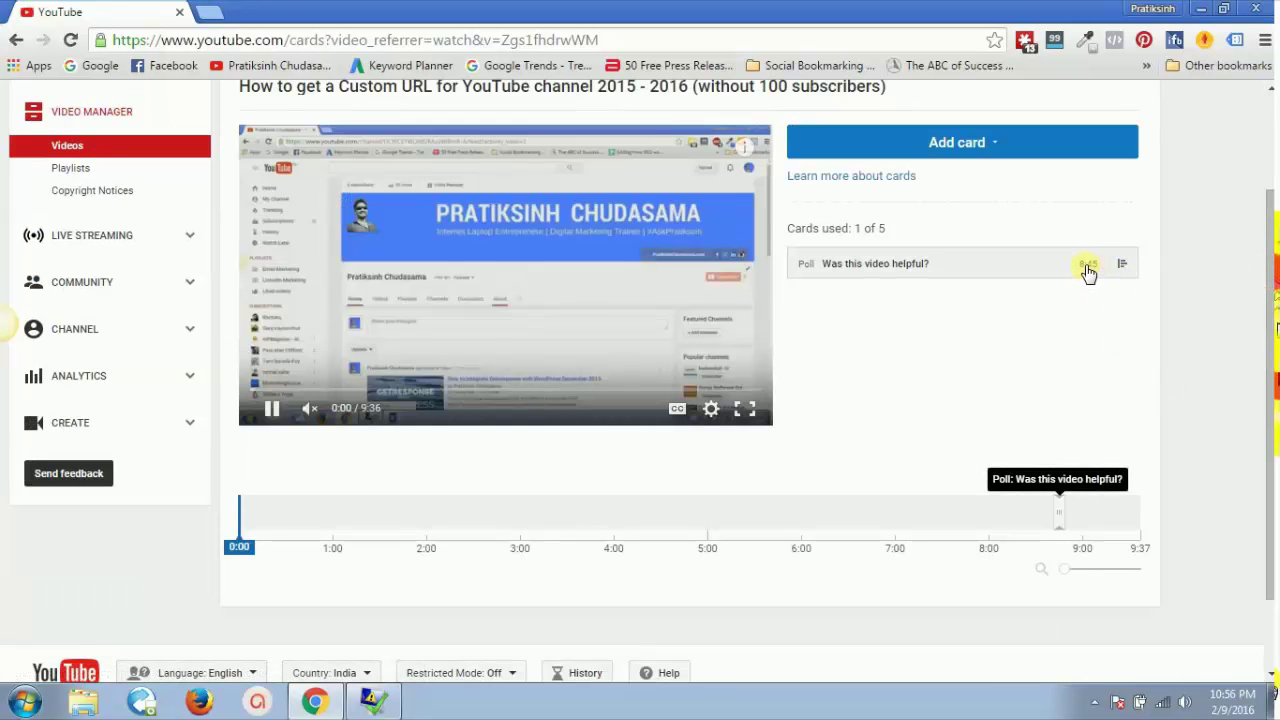
pyautogui.scroll(3, 1275, 210)
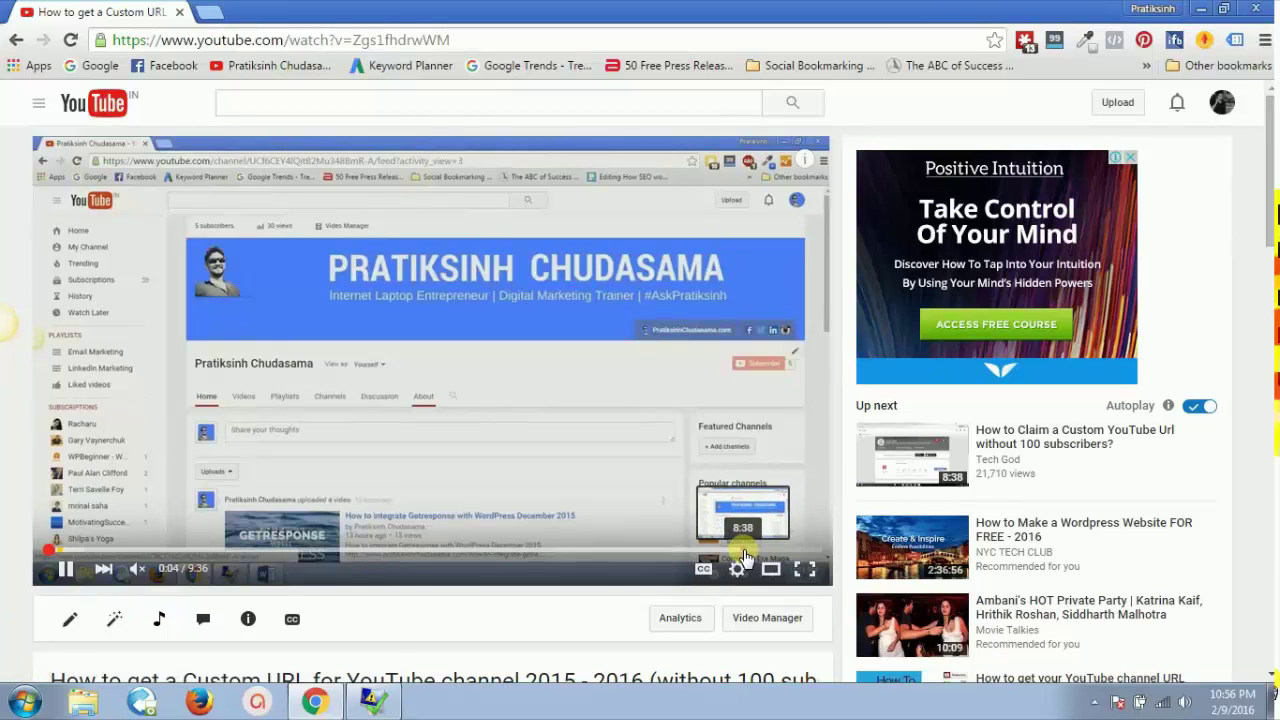
pyautogui.click(742, 551)
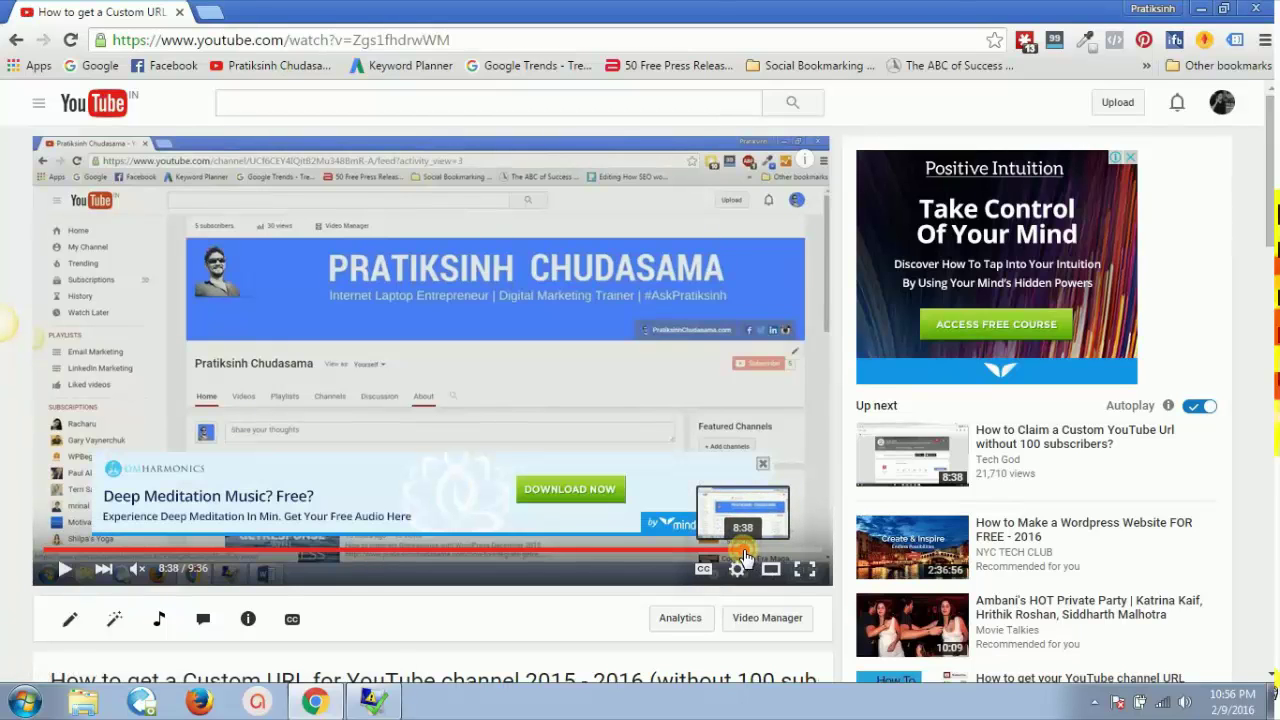
pyautogui.click(763, 468)
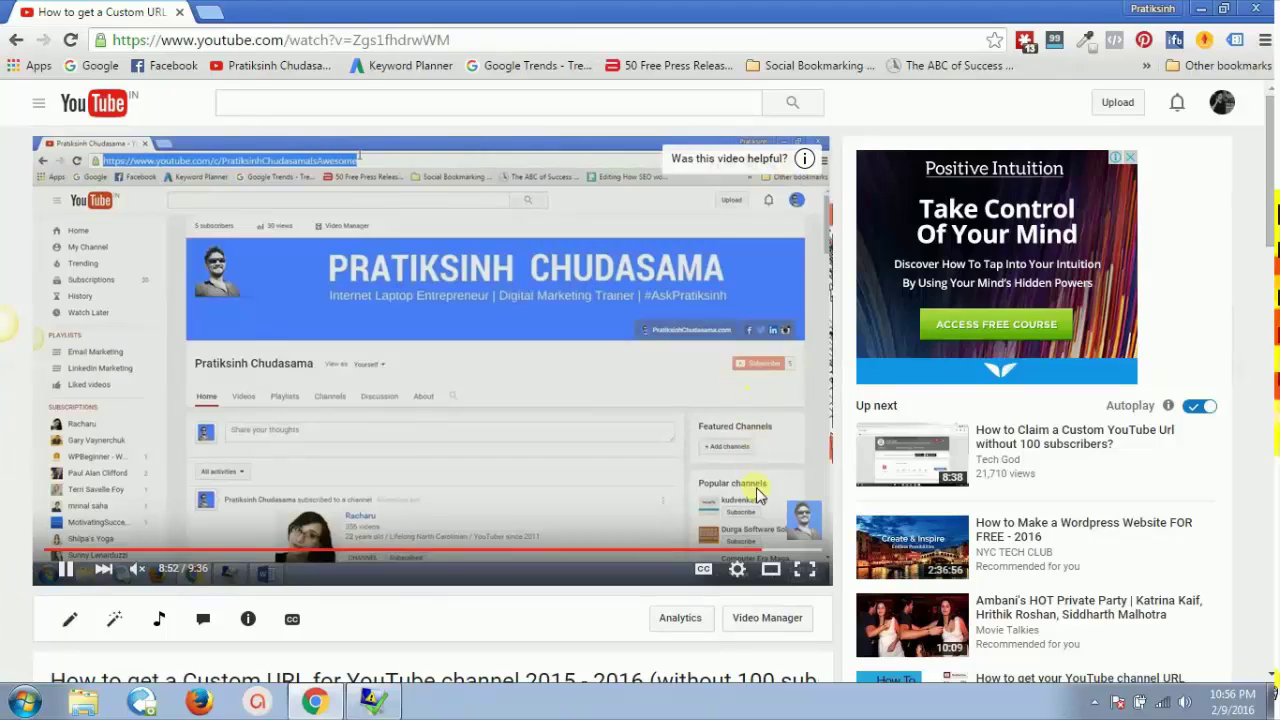
pyautogui.click(778, 166)
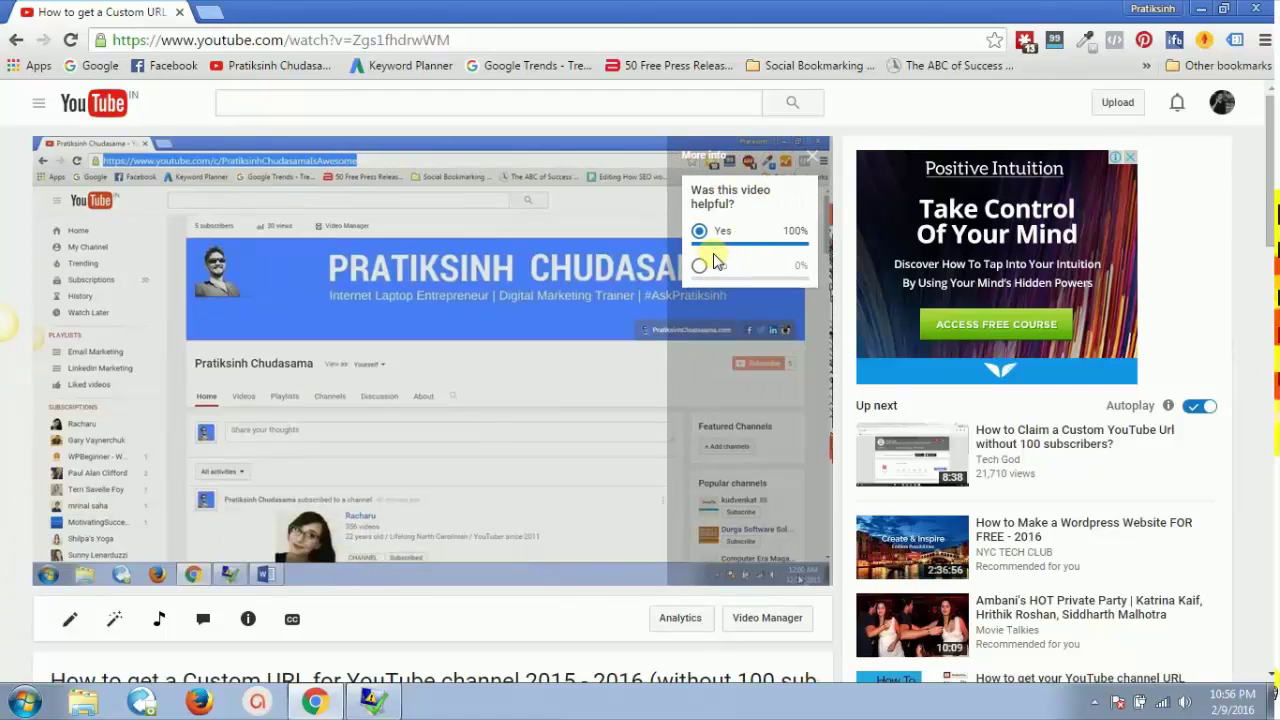
pyautogui.click(812, 160)
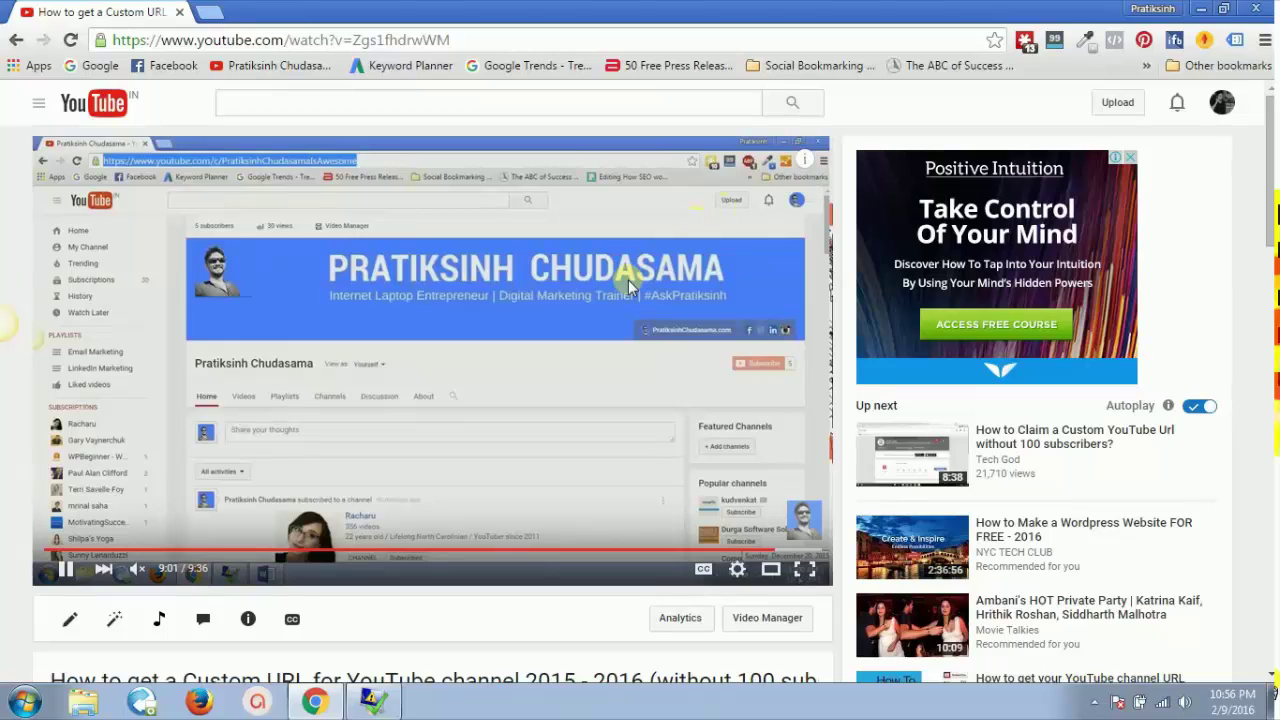